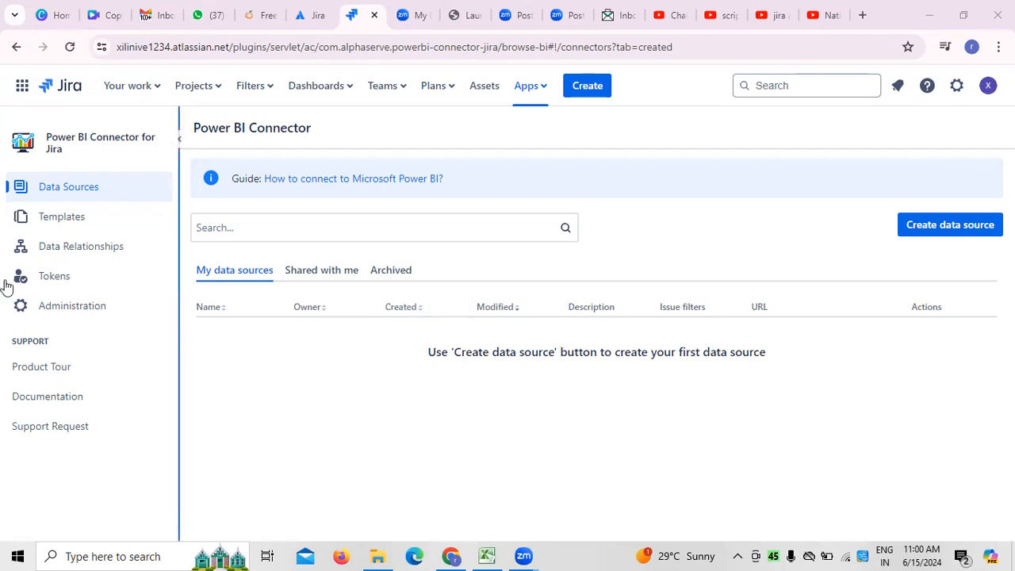
Step: Look through the connector's Templates, Data Relationships, Administration and Tokens pages and the own and shared data source lists
click(63, 222)
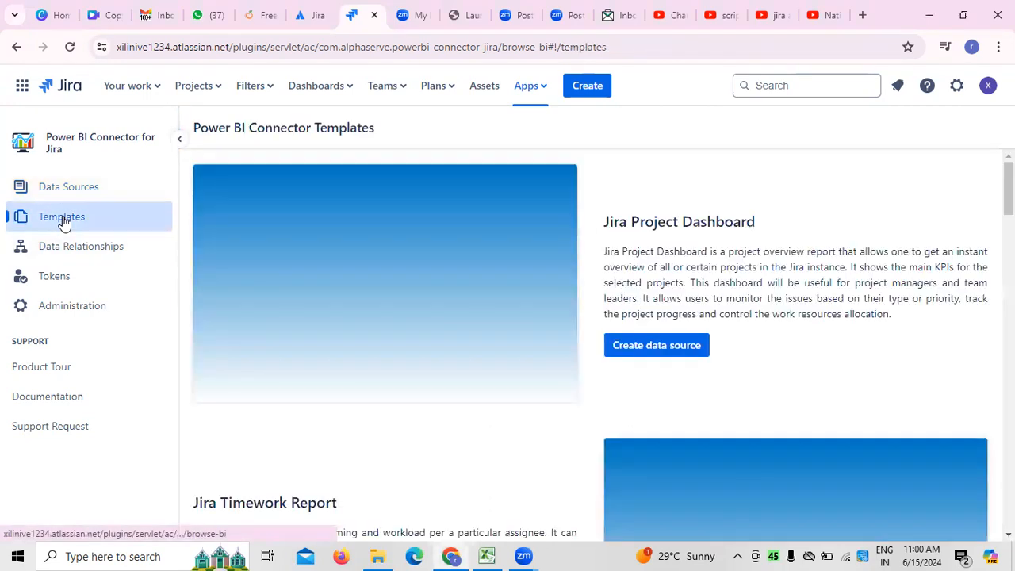
click(87, 248)
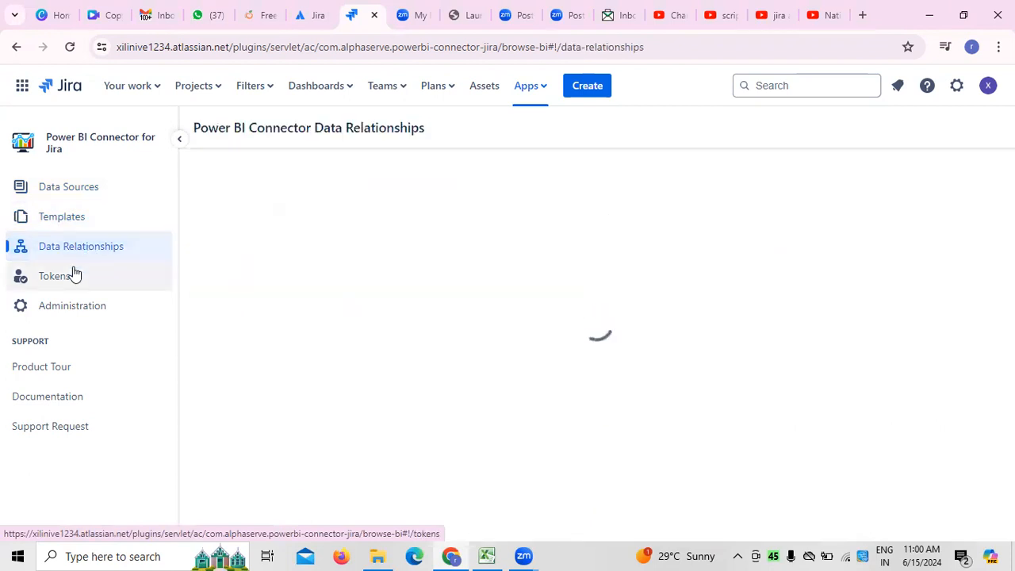
click(76, 194)
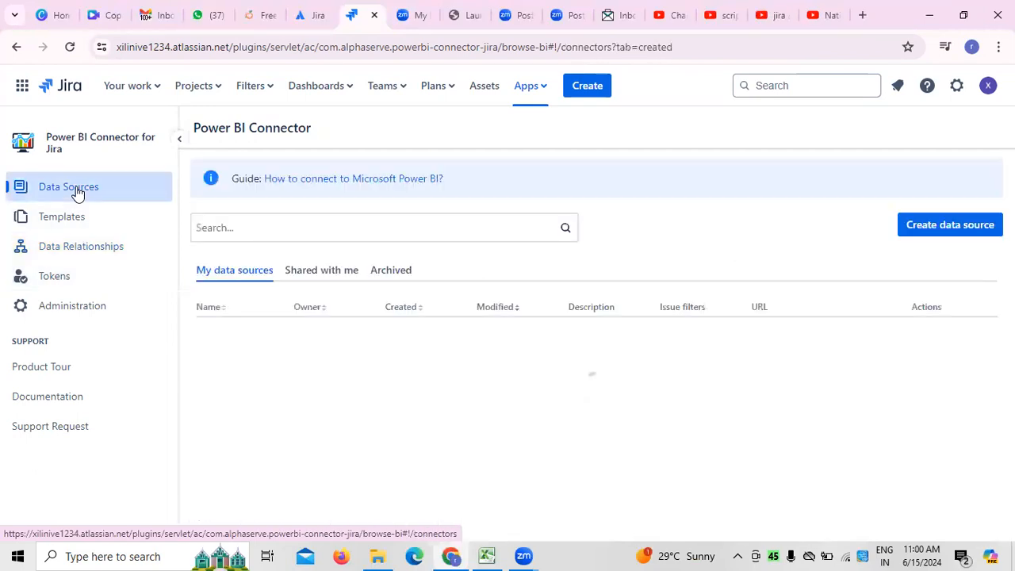
click(74, 302)
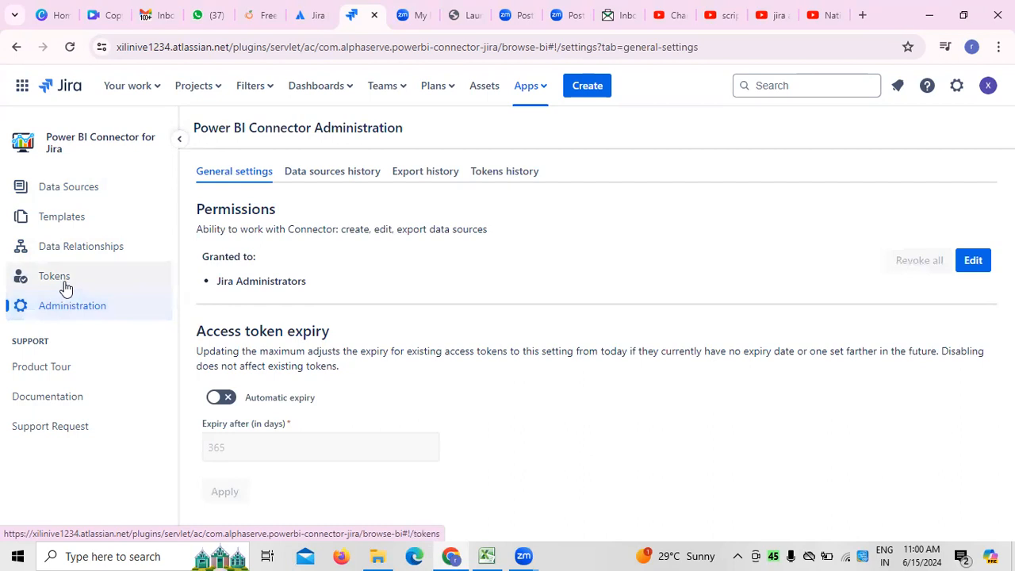
click(64, 286)
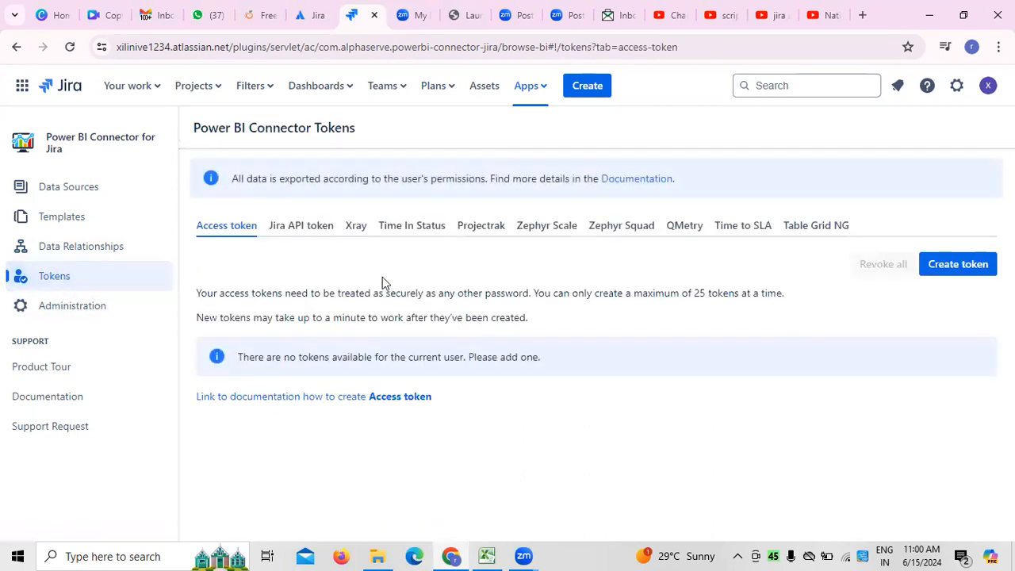
click(87, 248)
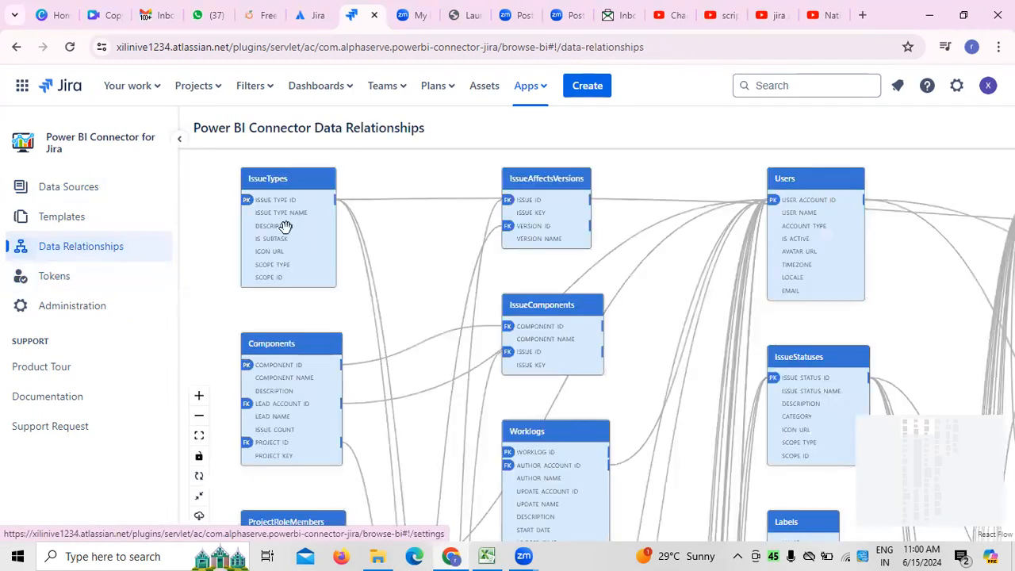
scroll(420, 287, down, 3)
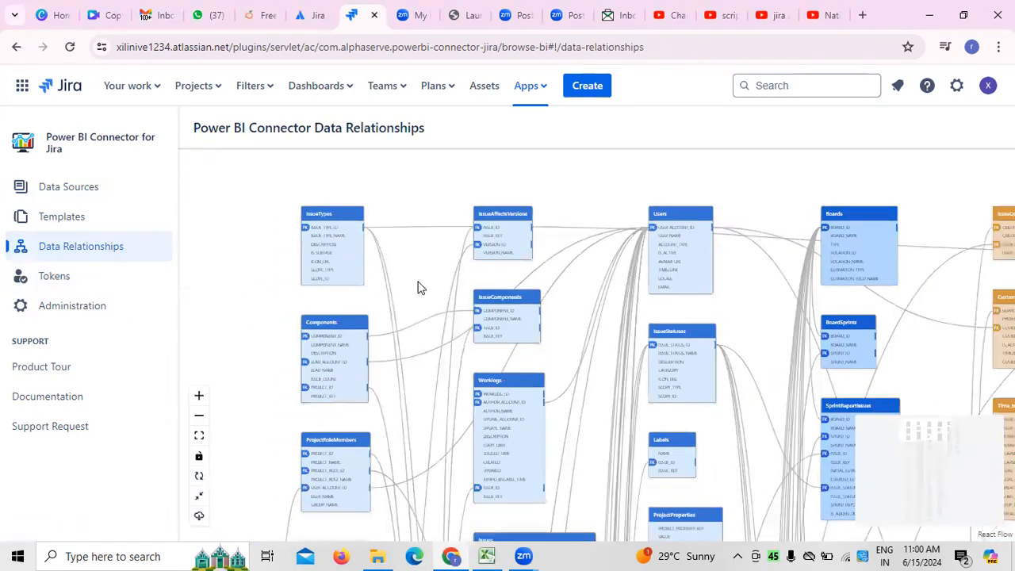
scroll(420, 287, up, 3)
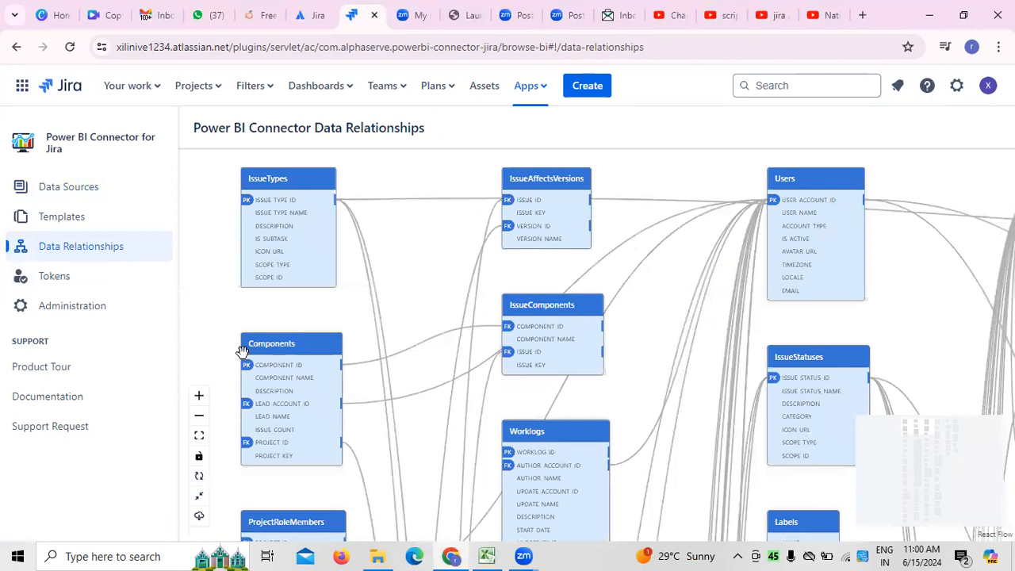
click(68, 218)
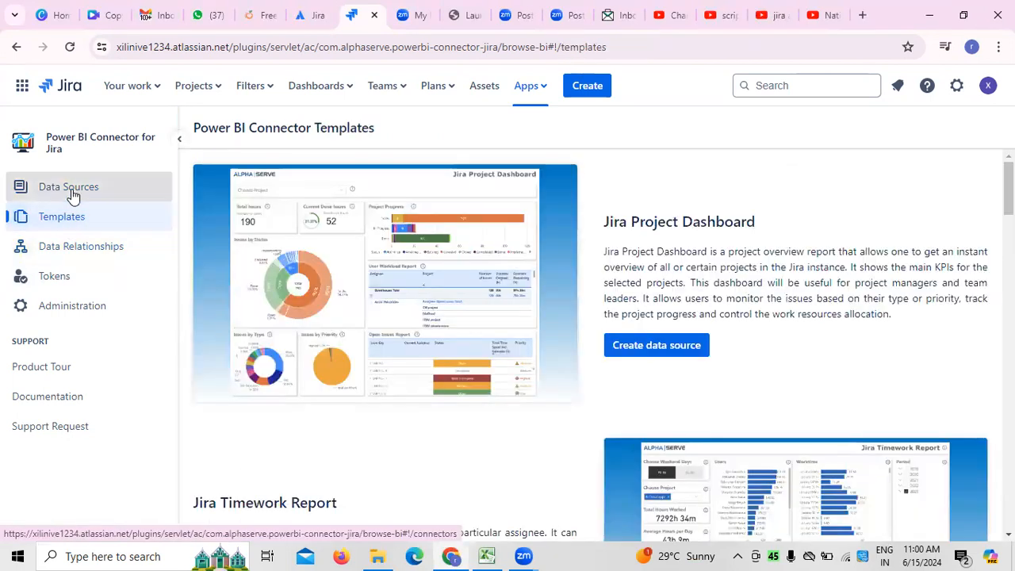
click(73, 197)
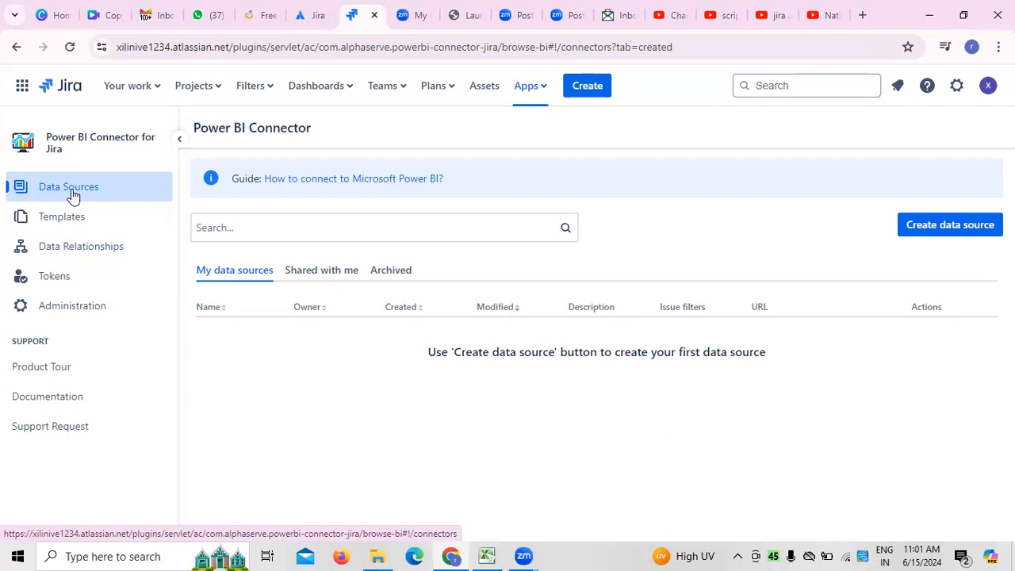
click(323, 272)
click(232, 276)
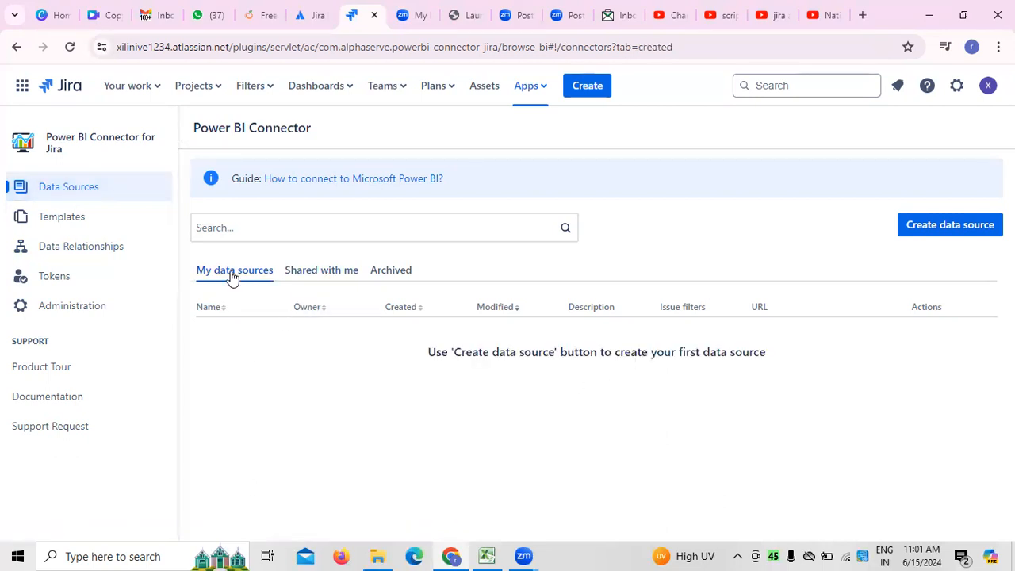
Step: Start a new Power BI data source and name it "stock Position", leaving the description empty
click(951, 227)
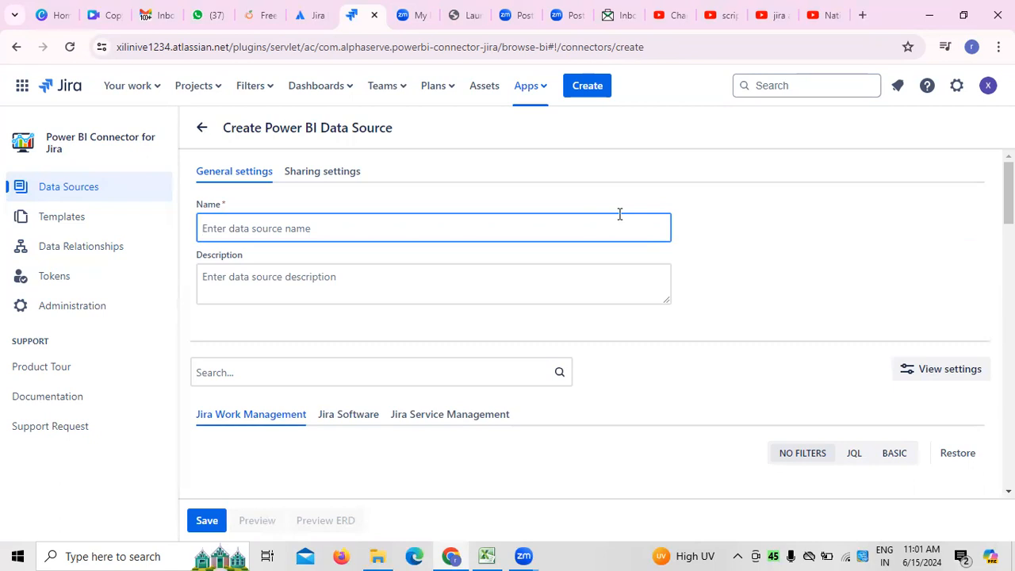
text(stock)
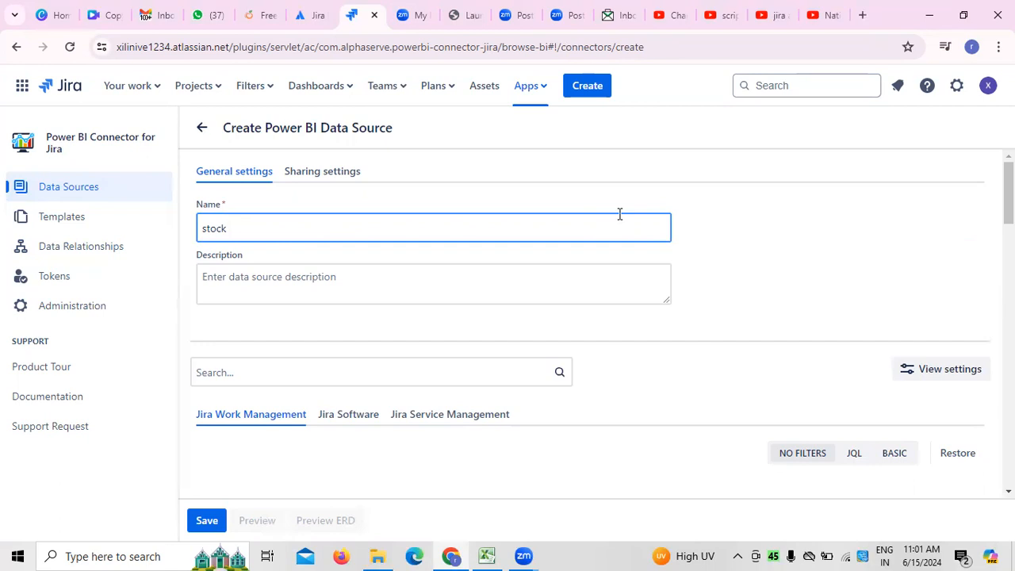
text(Position)
click(364, 285)
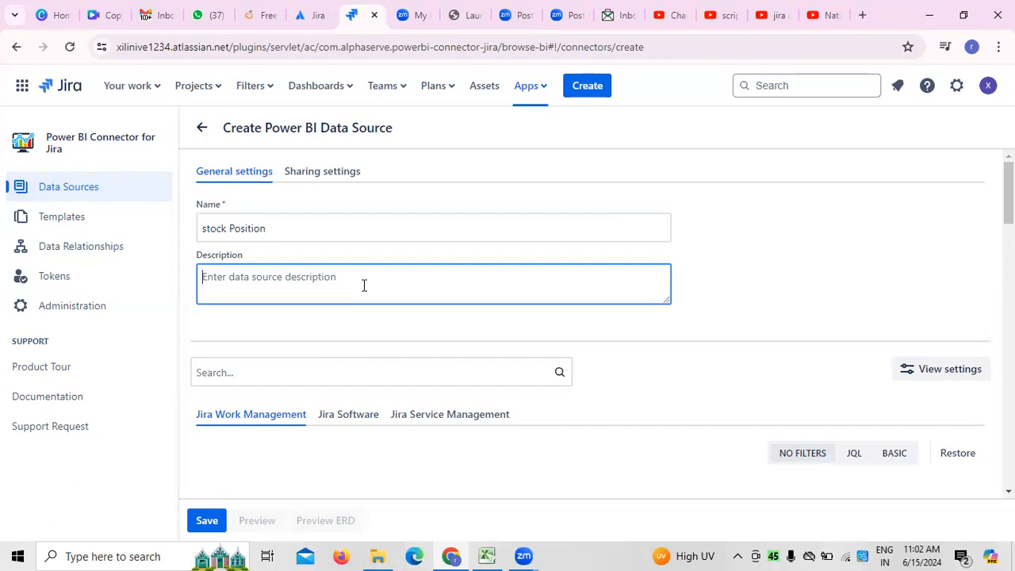
Step: Filter the data source's Jira Software data by the project Akite (AK)
scroll(494, 306, down, 2)
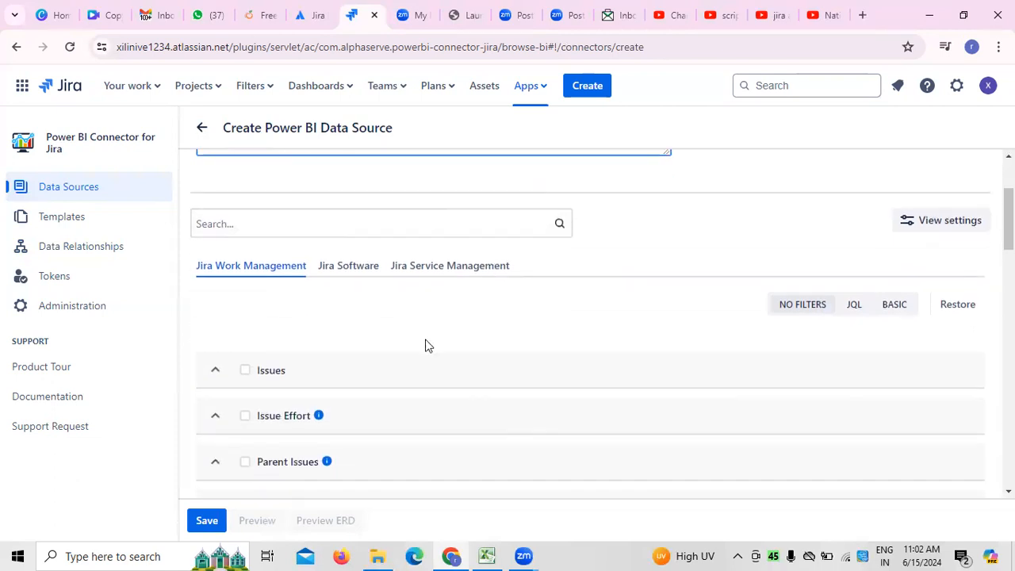
click(355, 274)
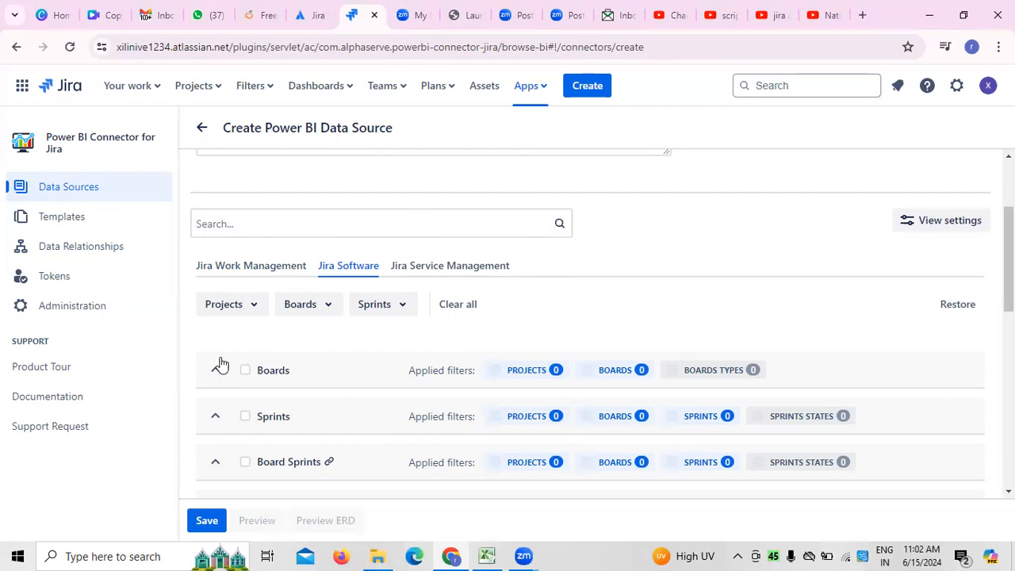
scroll(516, 336, up, 2)
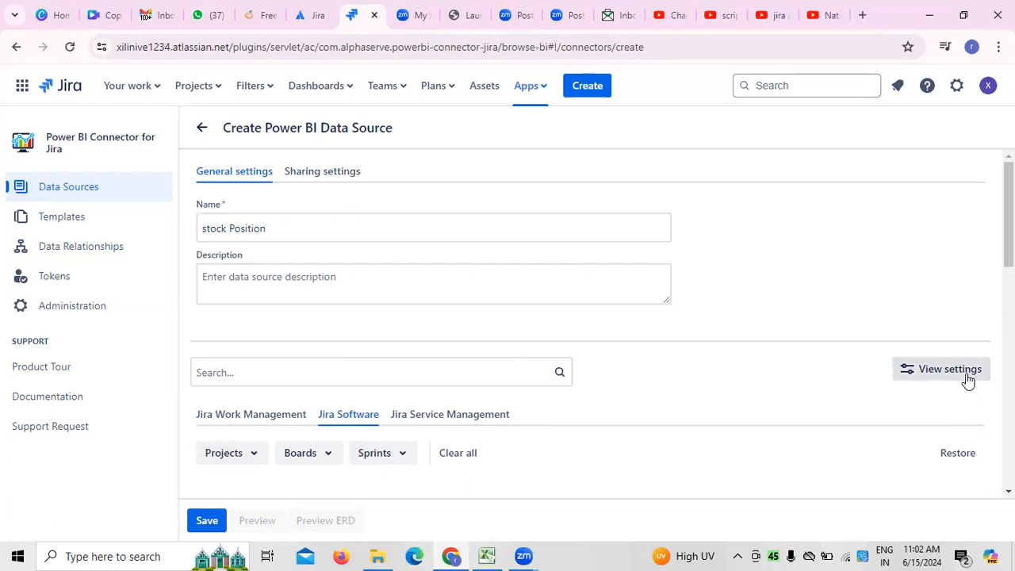
scroll(331, 289, down, 1)
scroll(331, 289, down, 2)
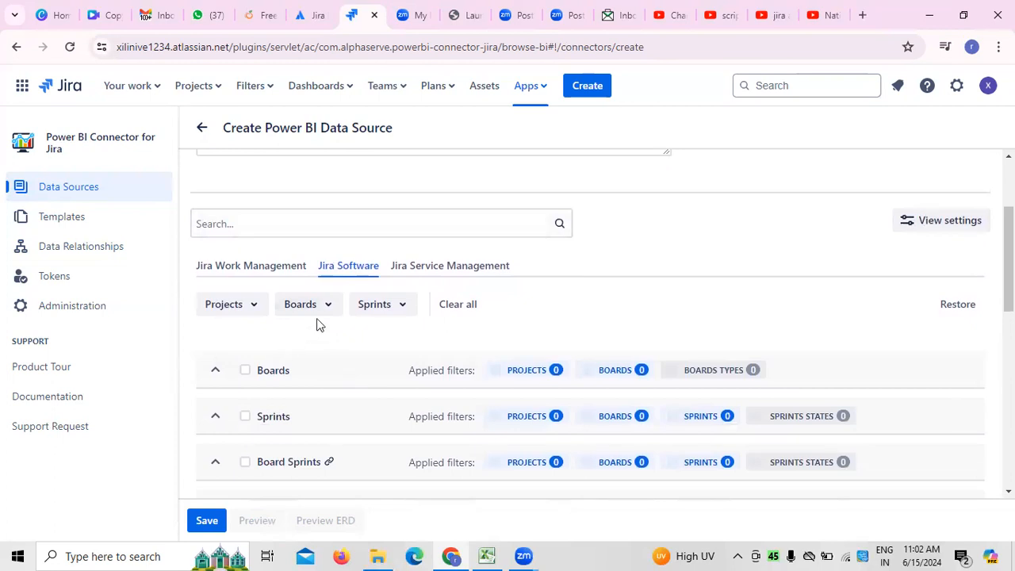
click(259, 313)
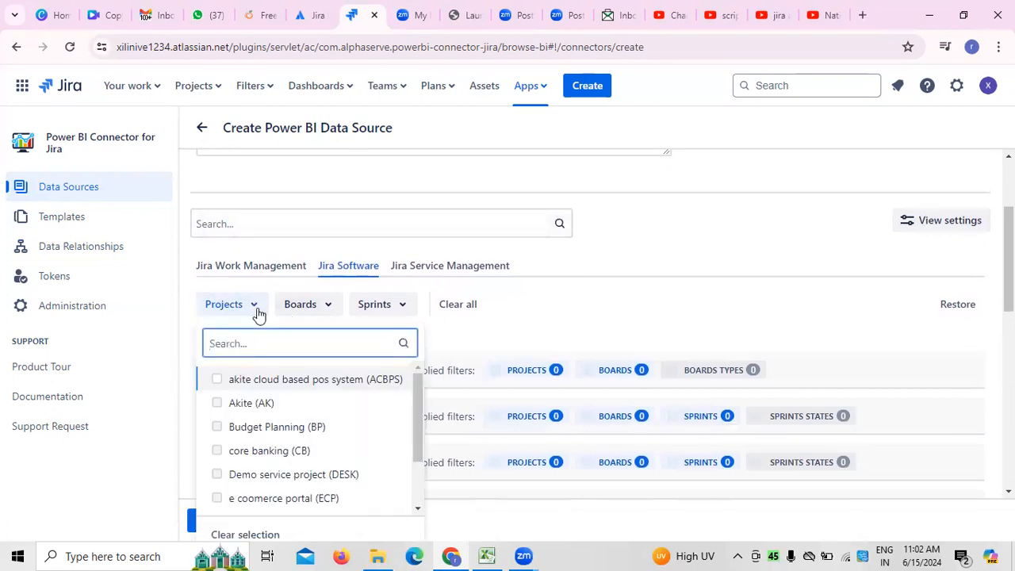
click(217, 404)
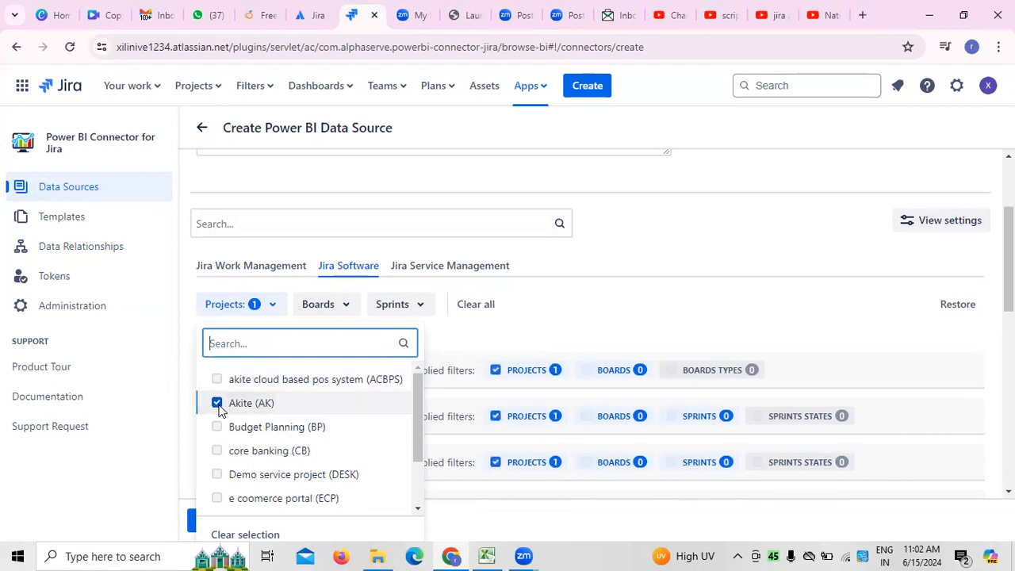
click(553, 319)
Step: Filter the Jira Software data by AK board (8) and by ECP Sprint 1 (4)
click(349, 313)
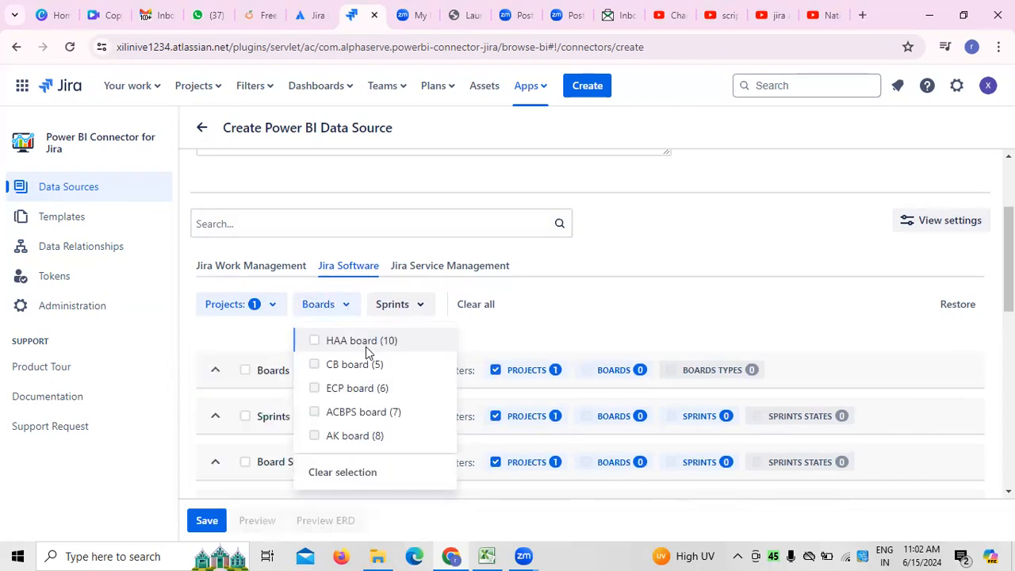
click(314, 435)
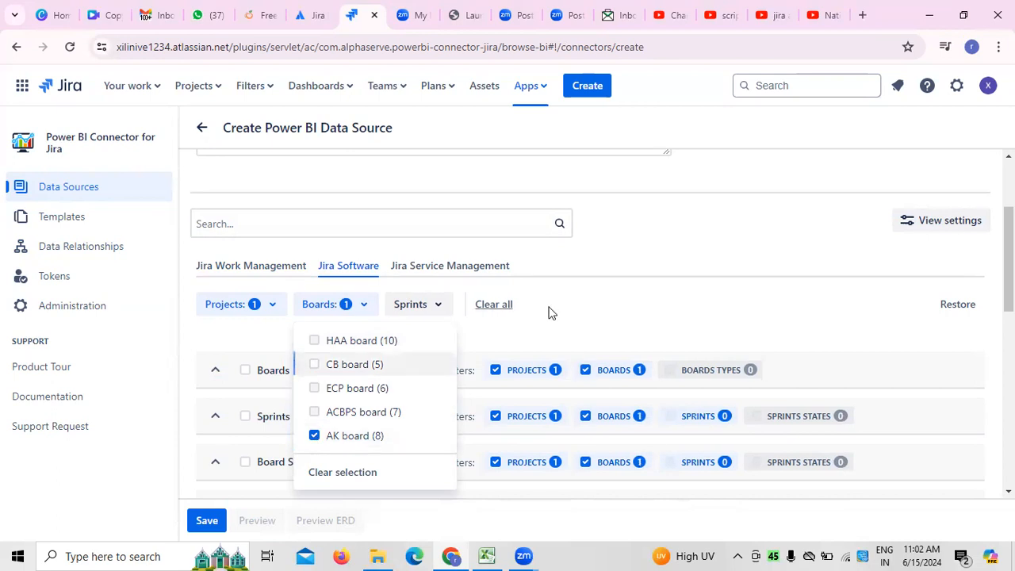
click(600, 298)
click(438, 307)
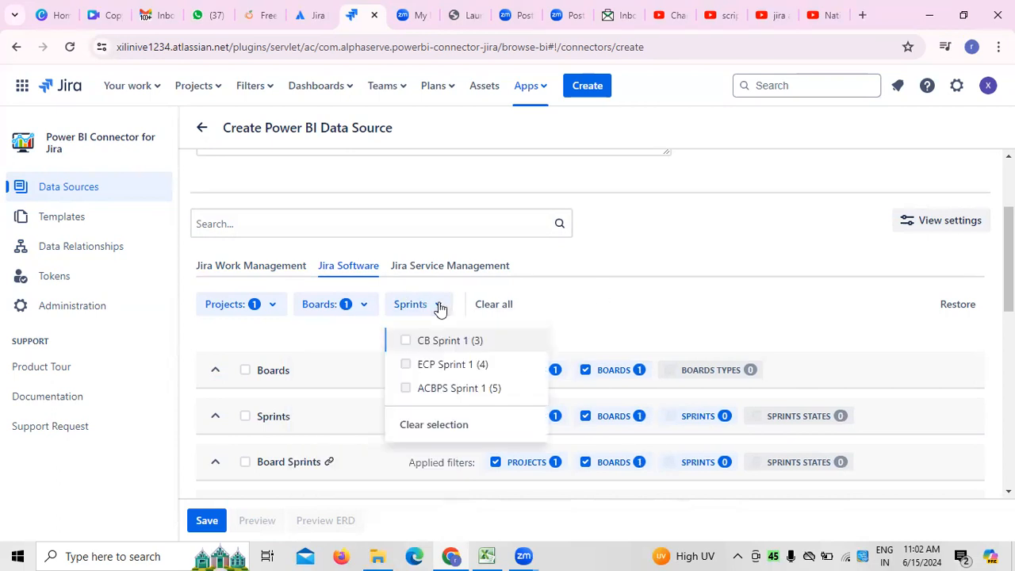
click(406, 367)
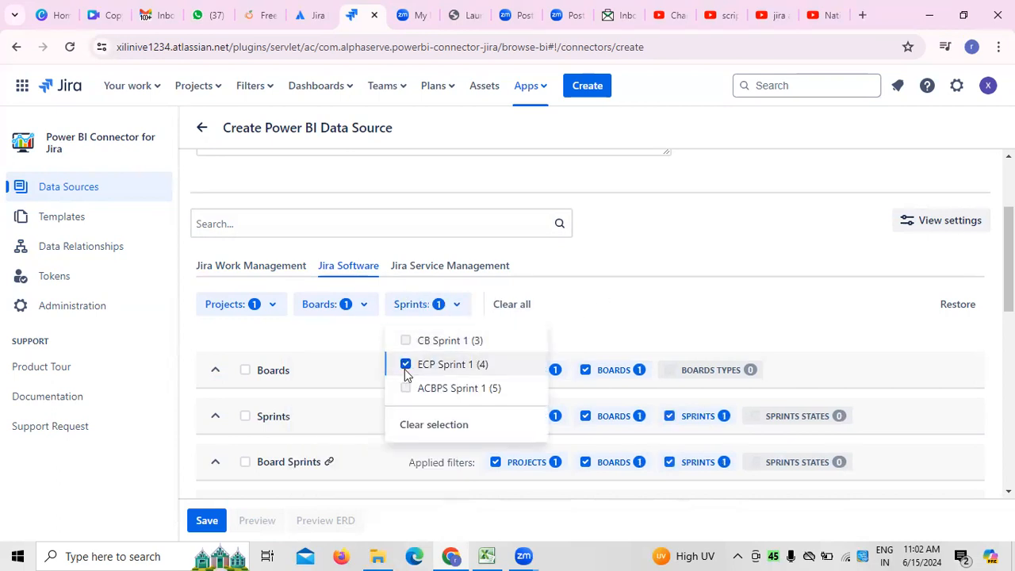
click(625, 314)
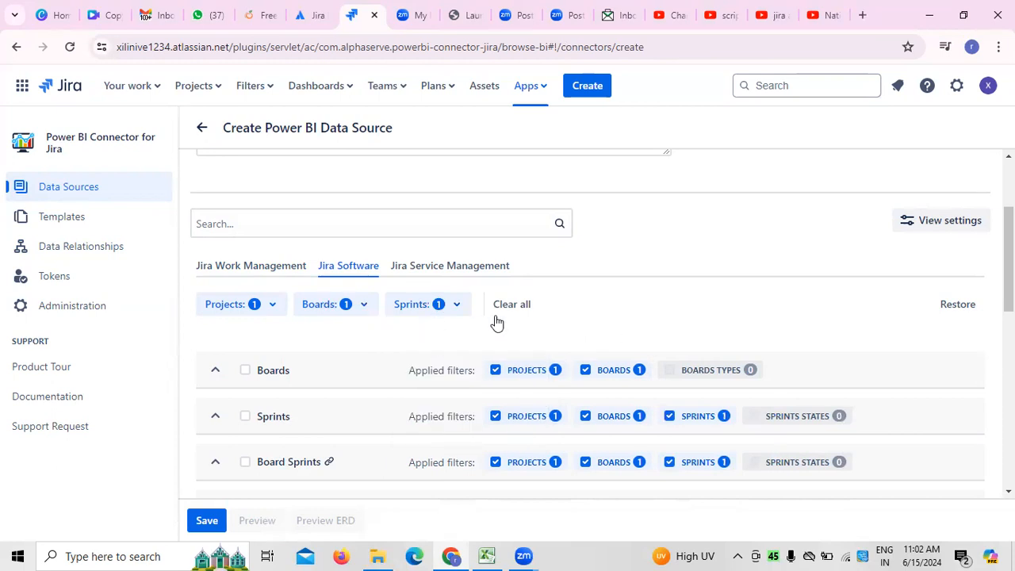
Step: Include the Boards table with all its fields and limit its board types to Scrum
scroll(718, 314, down, 2)
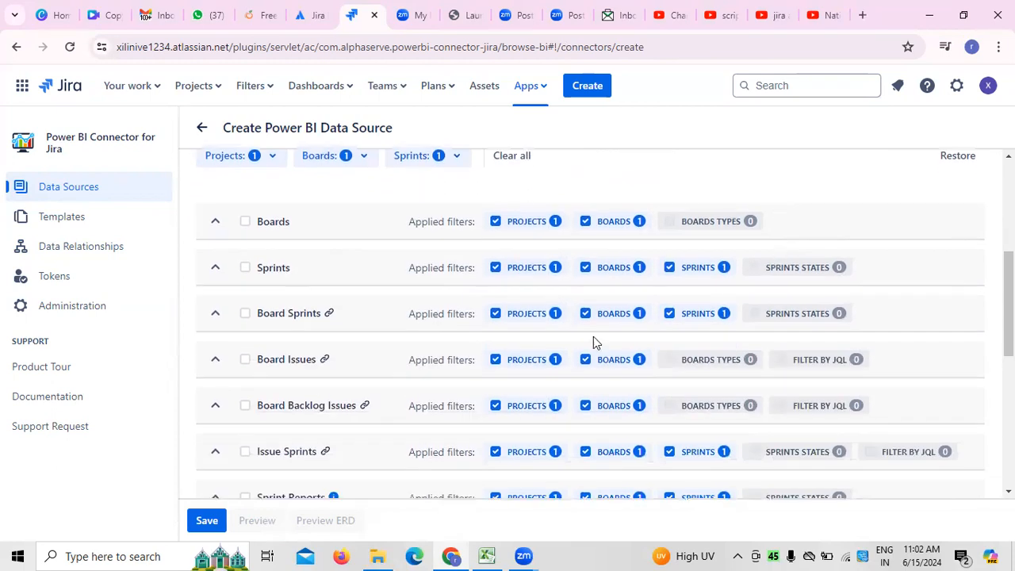
click(245, 222)
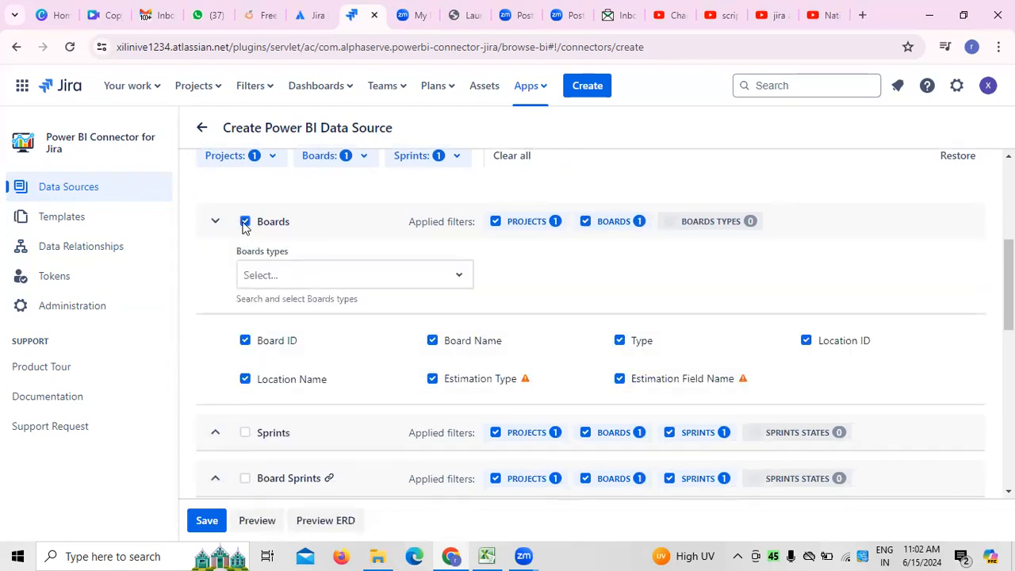
click(461, 279)
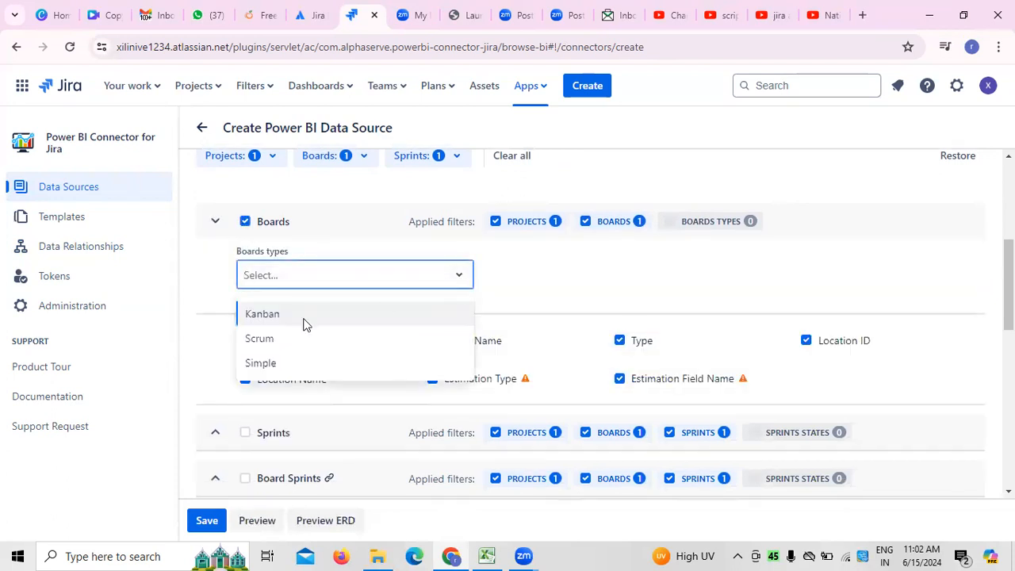
click(282, 339)
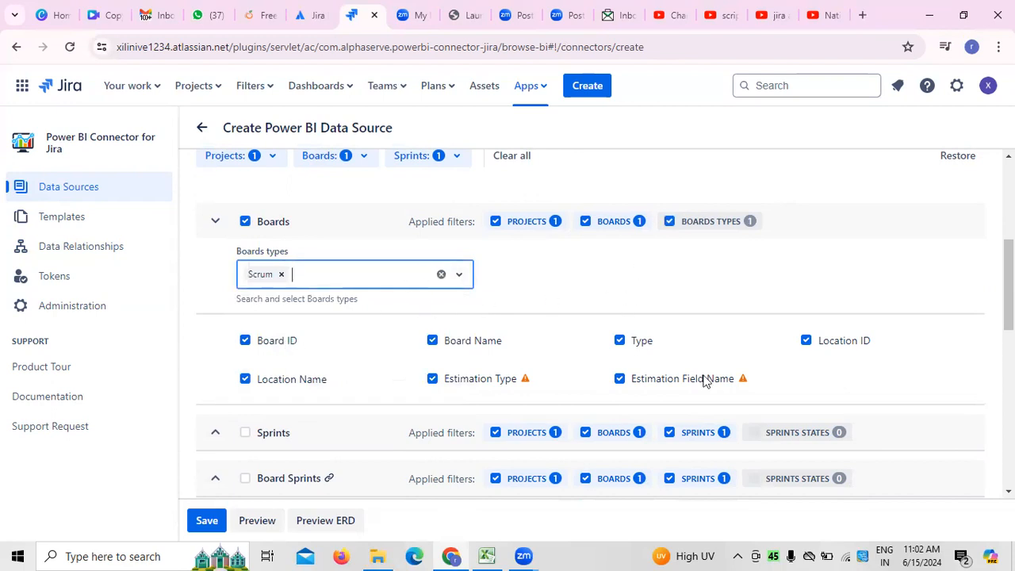
Step: Include the Sprints table with all its fields and limit its sprint states to Active
scroll(737, 320, down, 2)
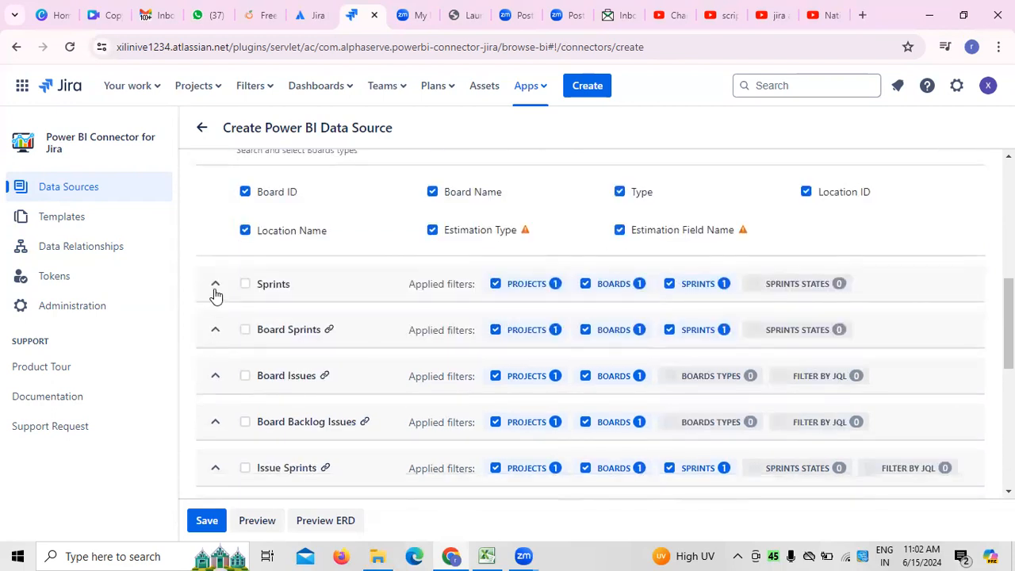
click(245, 283)
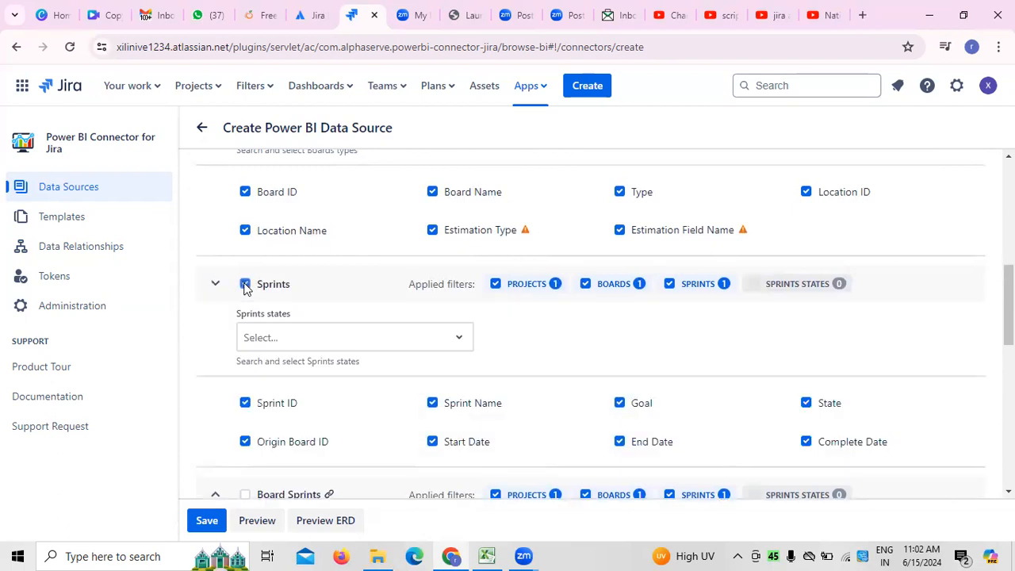
click(453, 339)
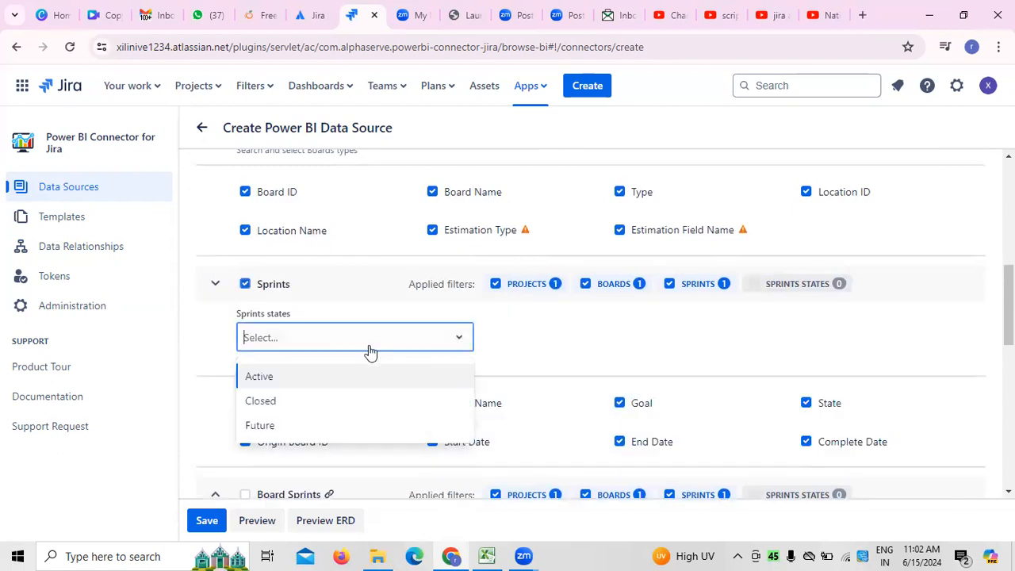
click(266, 380)
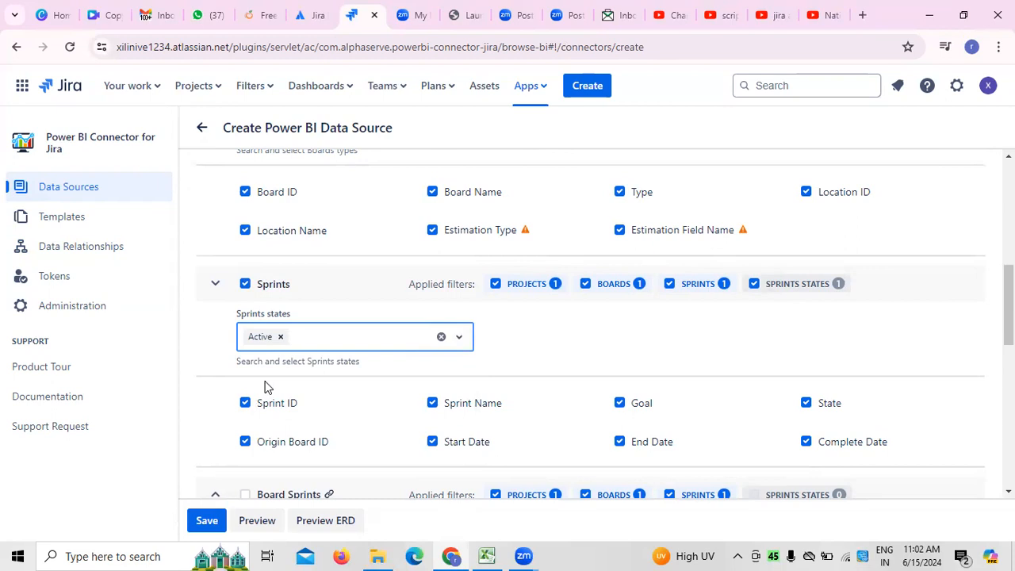
Step: Include the Board Sprints table with all its fields and limit its sprint states to Active
scroll(266, 387, down, 1)
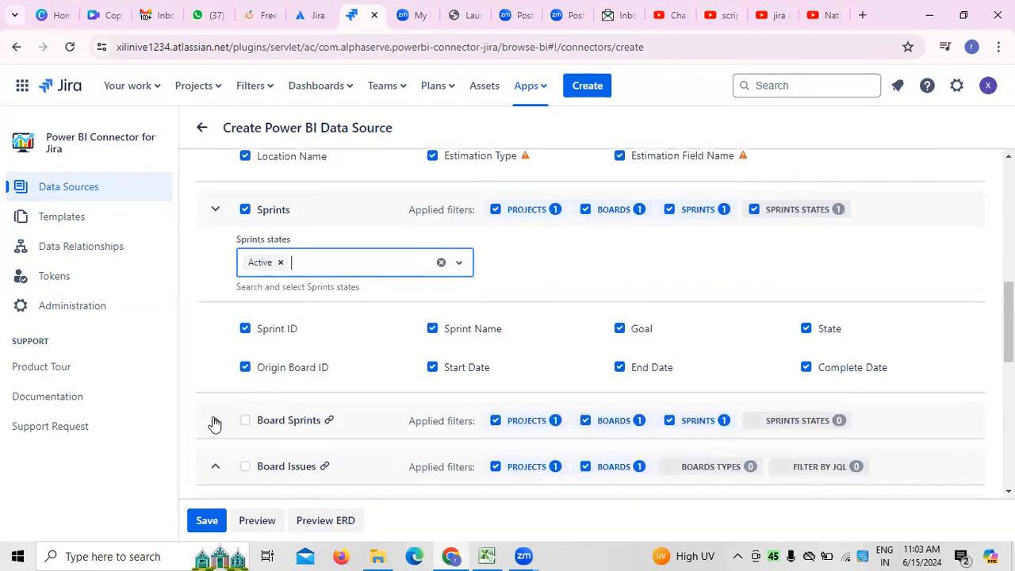
click(246, 421)
scroll(447, 370, down, 2)
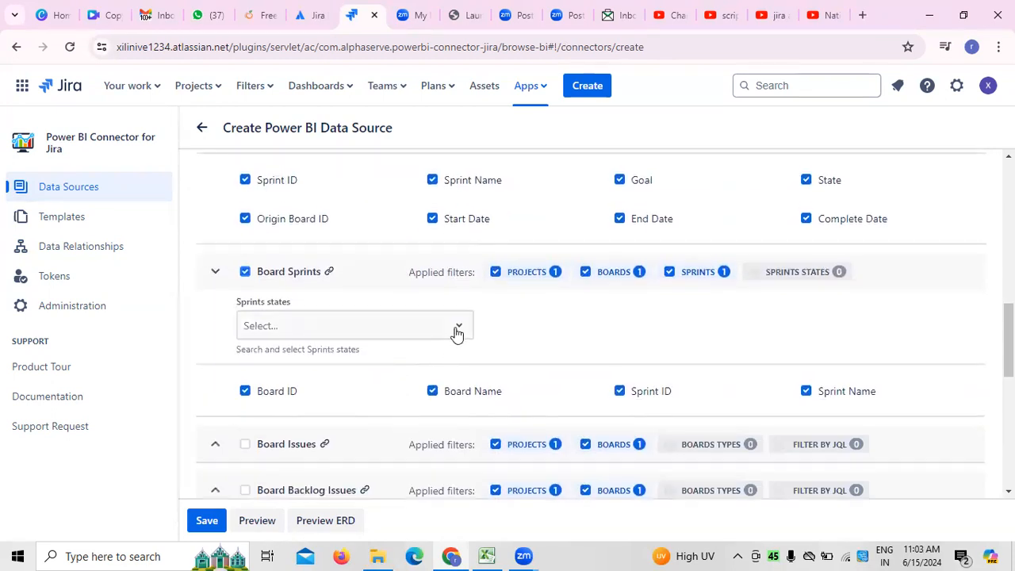
click(453, 328)
click(285, 369)
Step: Include the Board Issues table with all its fields and limit its board types to Scrum
scroll(508, 345, down, 2)
click(245, 295)
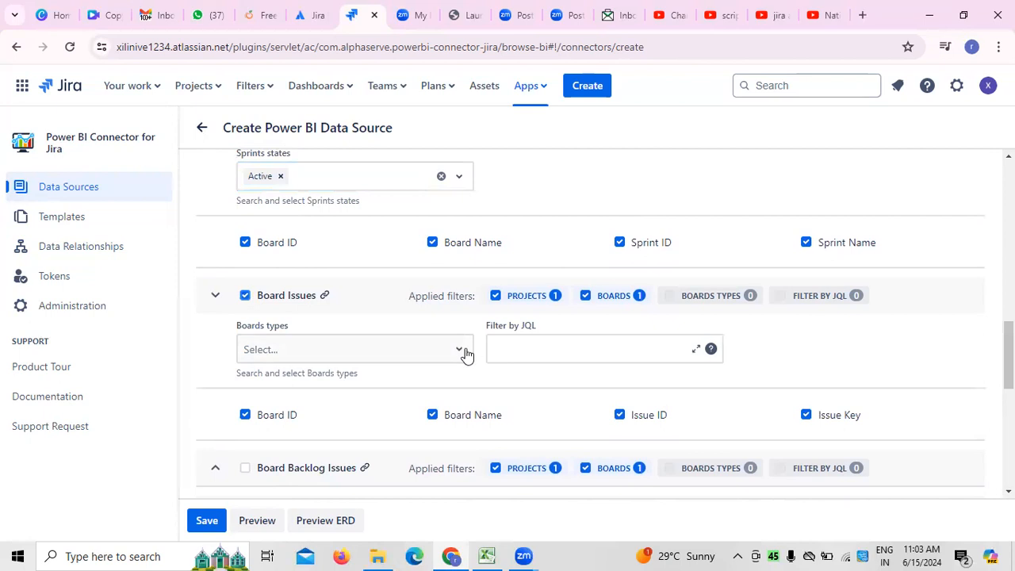
click(464, 352)
click(281, 412)
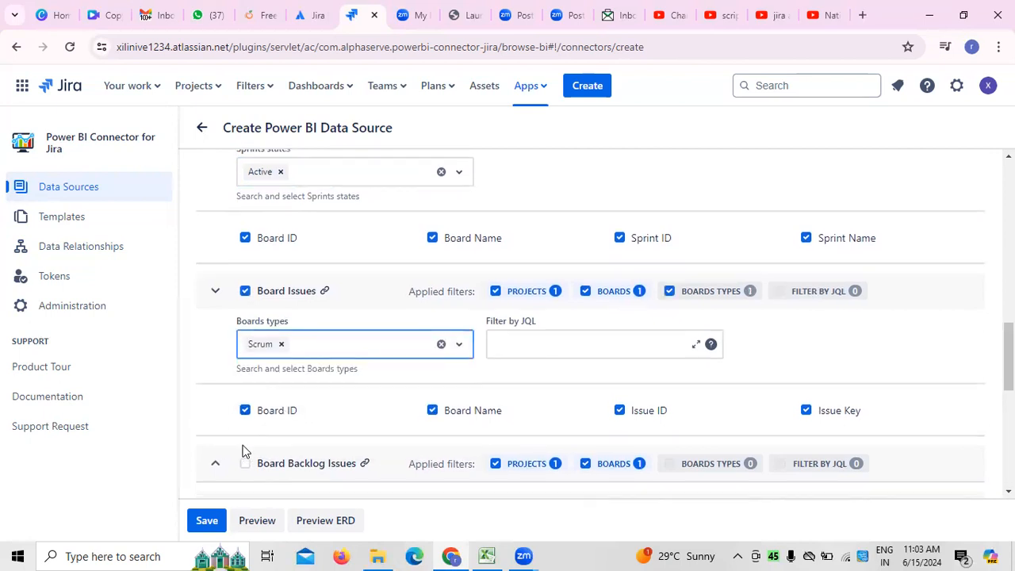
Step: Include the Board Backlog Issues table with all its fields and limit its board types to Scrum
scroll(312, 373, down, 2)
click(245, 319)
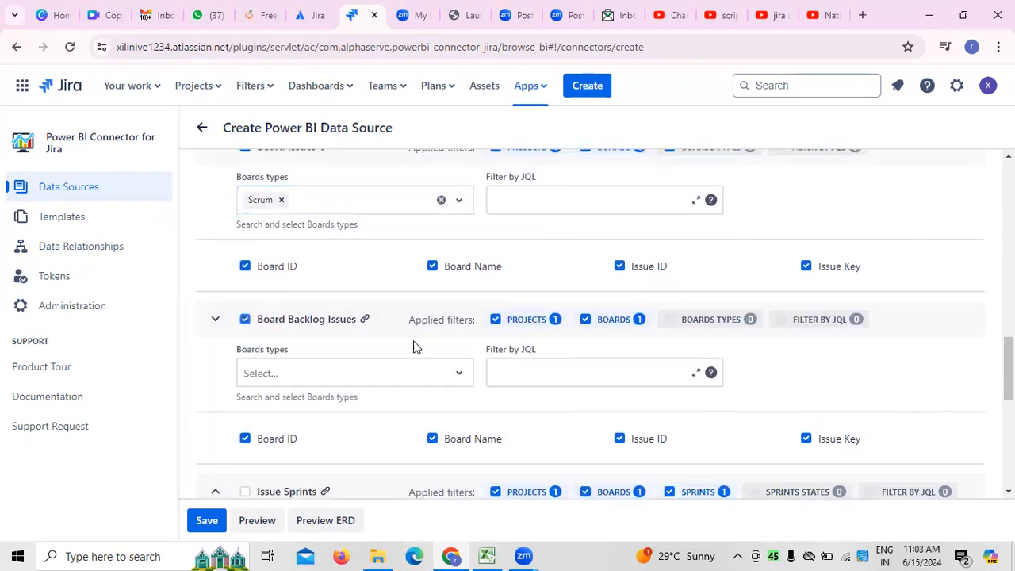
click(455, 373)
click(284, 436)
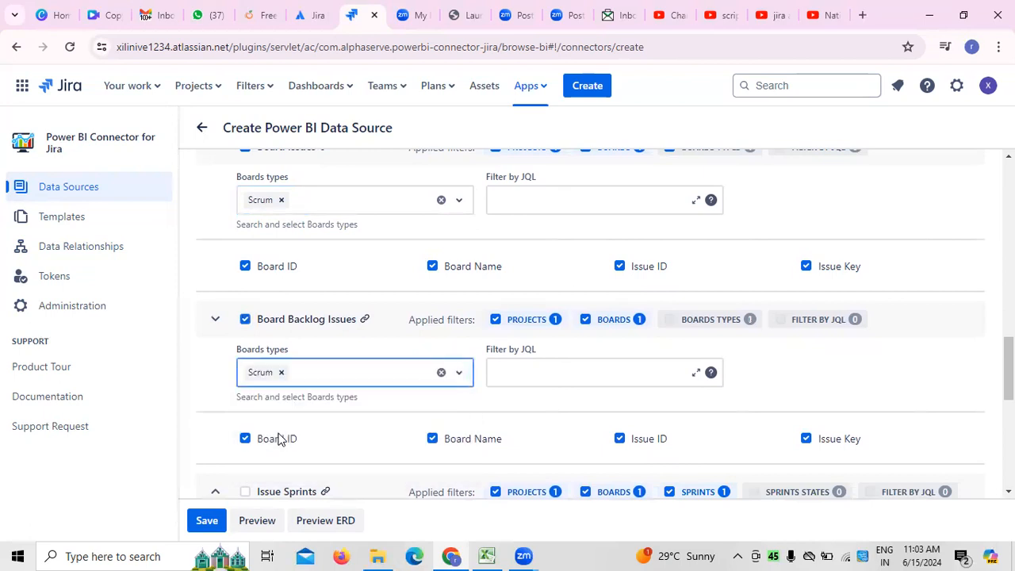
Step: Include the Issue Sprints table with all its fields and limit its sprint states to Active
scroll(281, 424, down, 2)
click(245, 343)
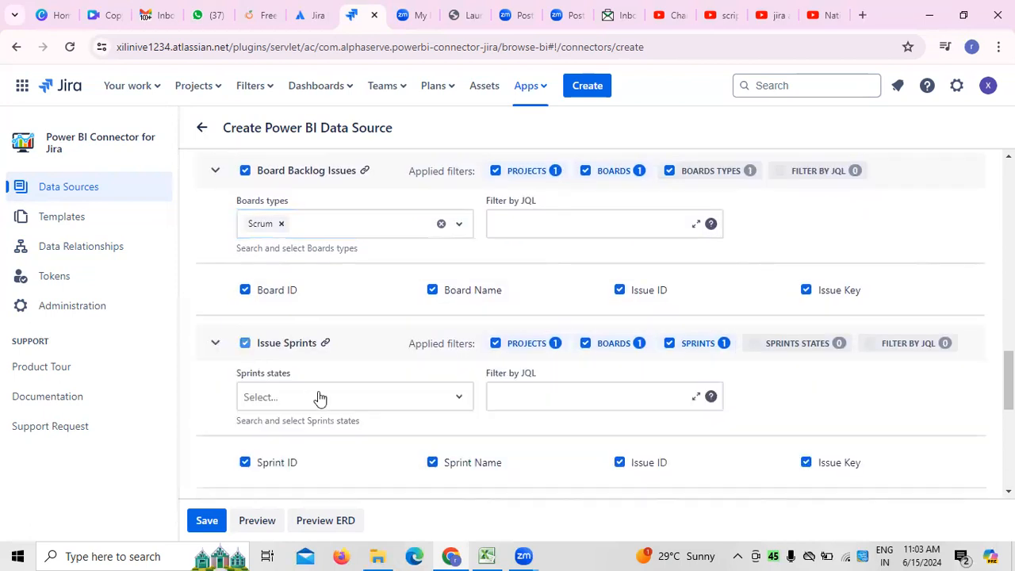
click(458, 398)
click(273, 437)
Step: Include the Sprint Reports table with all its fields and limit its sprint states to Active
scroll(285, 444, down, 3)
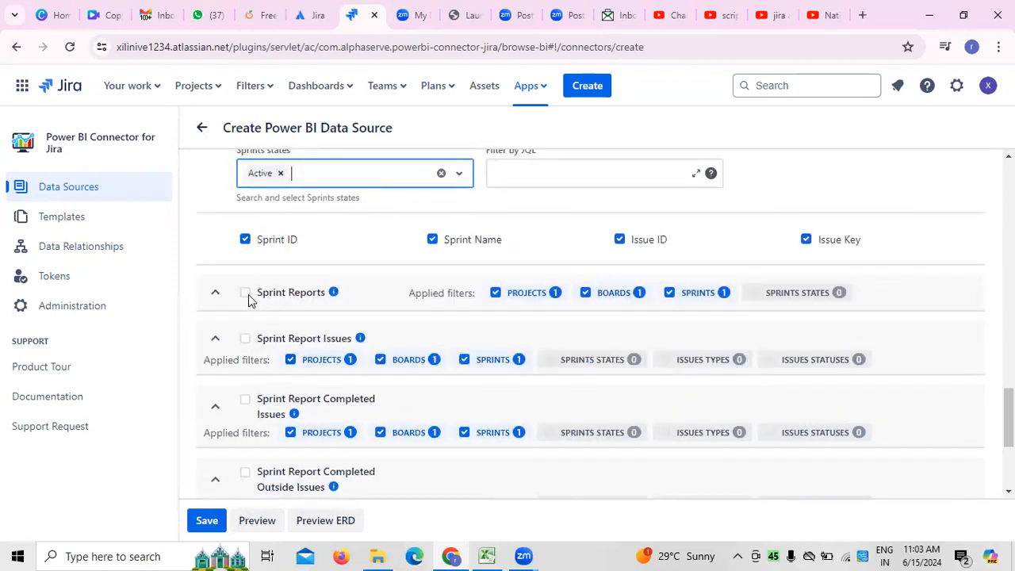
click(245, 292)
click(445, 359)
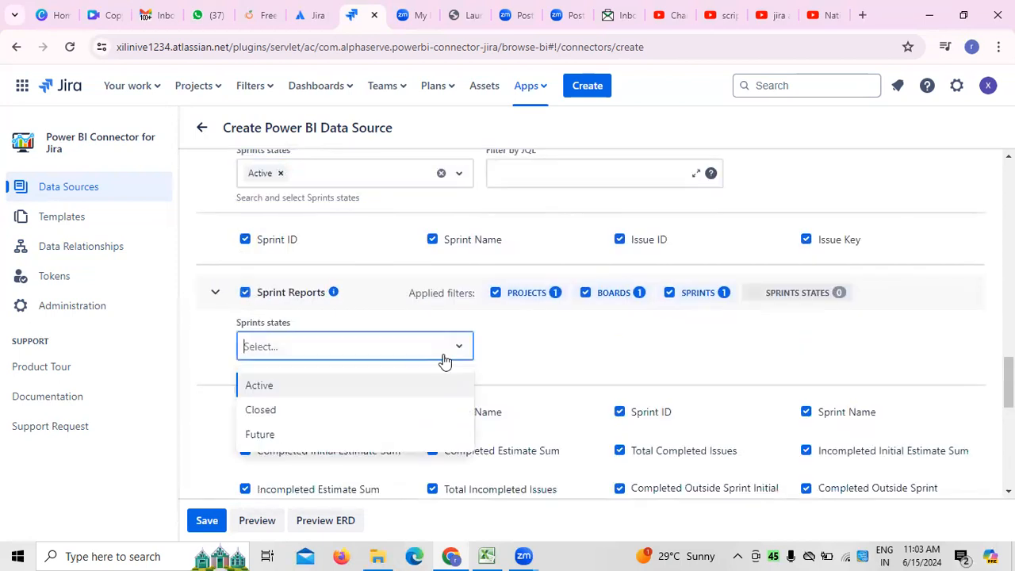
click(273, 389)
Step: Include the Sprint Report Issues table with all its fields and limit its sprint states to Active
scroll(301, 434, down, 2)
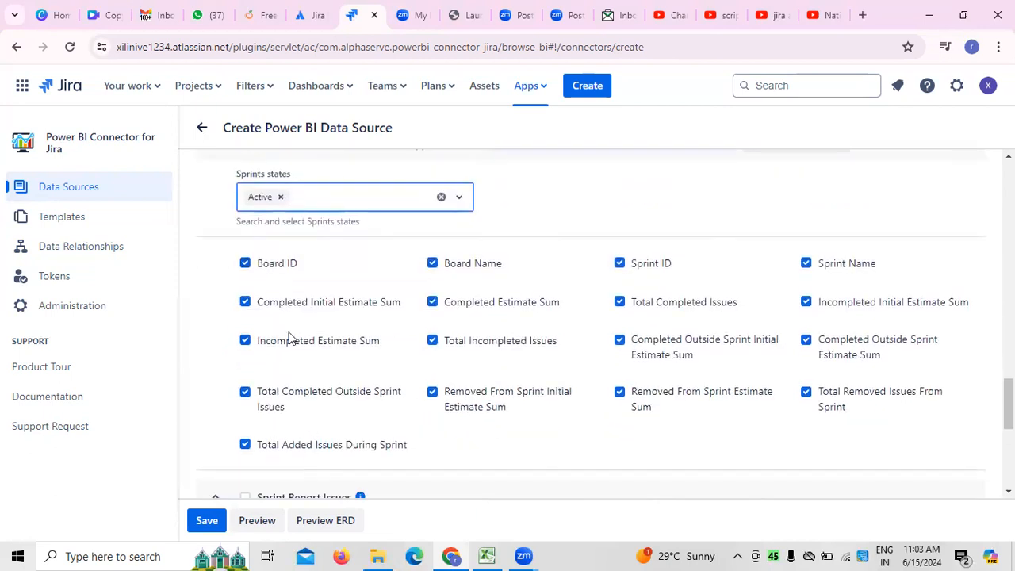
scroll(338, 439, down, 2)
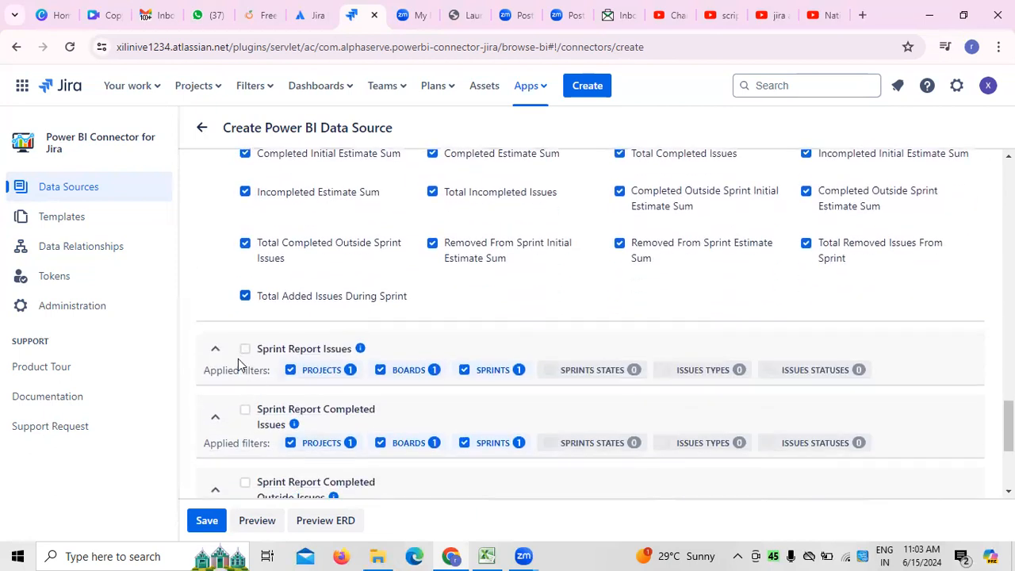
click(245, 349)
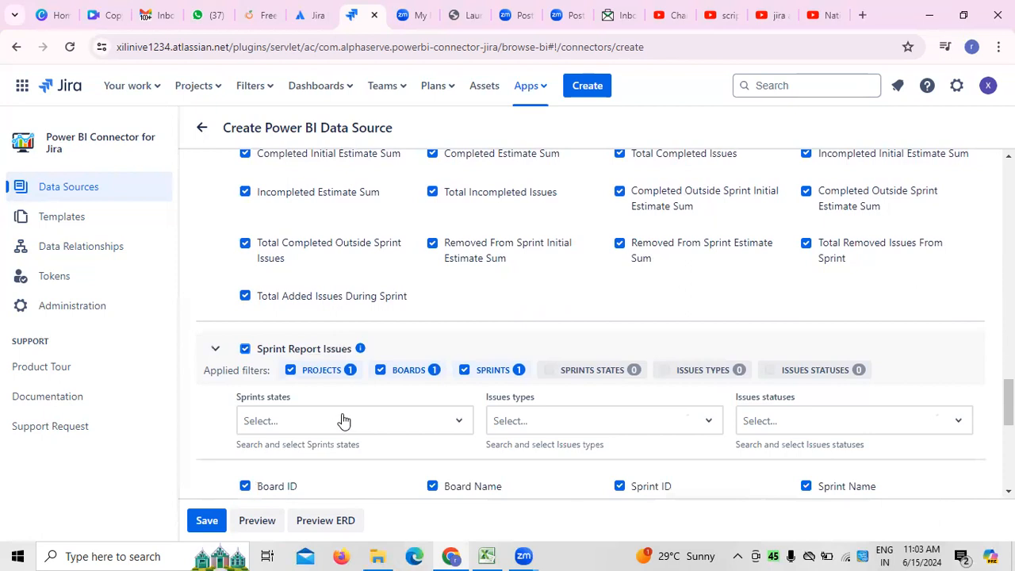
scroll(367, 431, down, 2)
click(464, 276)
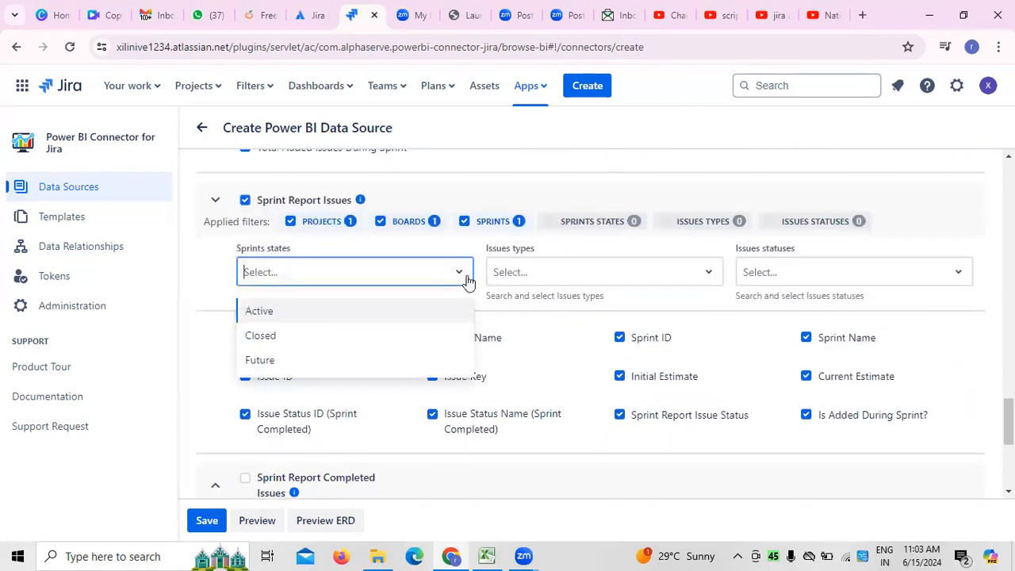
click(270, 312)
Step: Preview the data source's entity relationship diagram and examine the Boards and Sprints tables and the overall table layout
scroll(362, 404, down, 3)
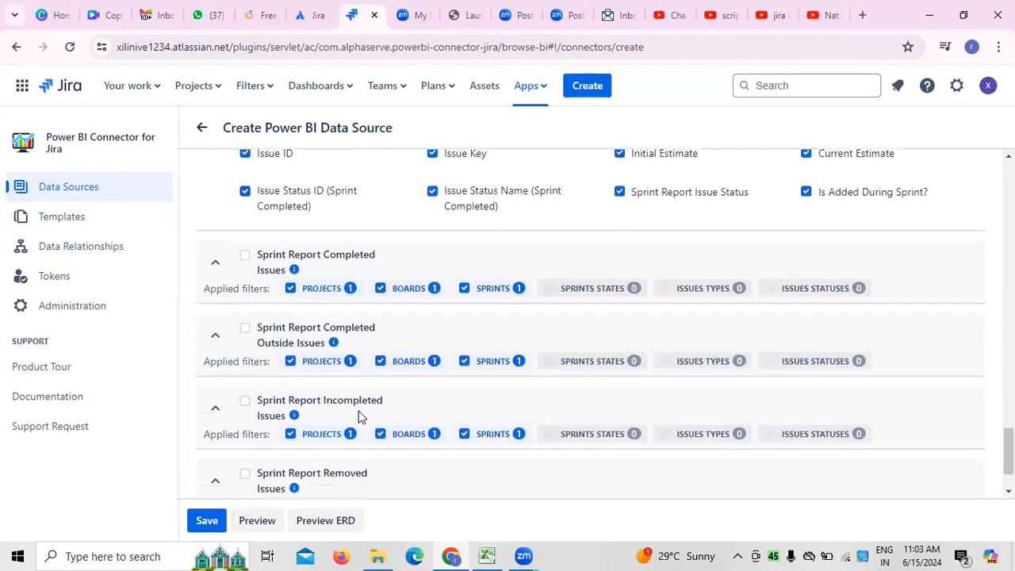
scroll(324, 389, down, 1)
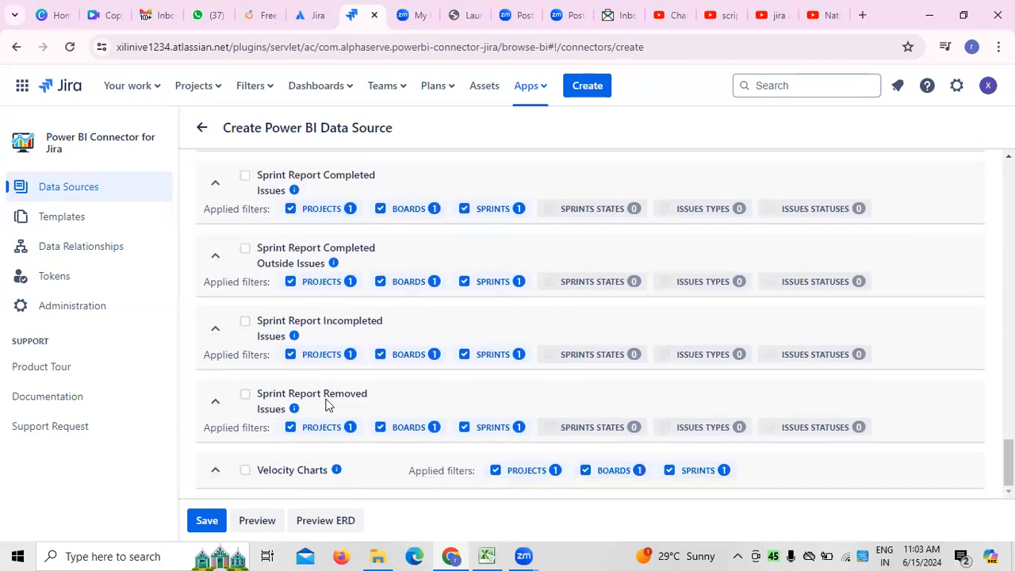
click(324, 520)
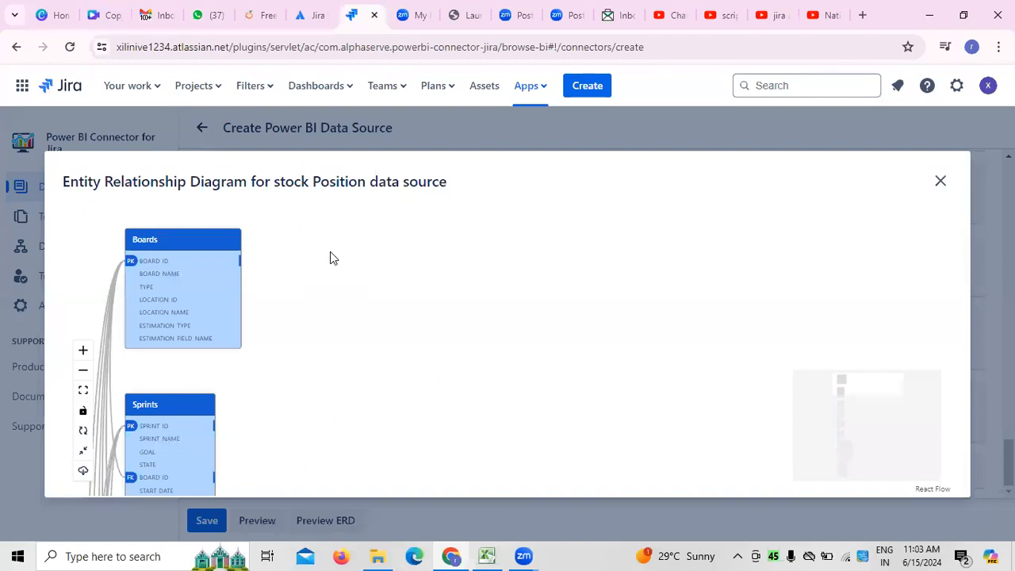
scroll(330, 251, down, 2)
scroll(228, 286, up, 5)
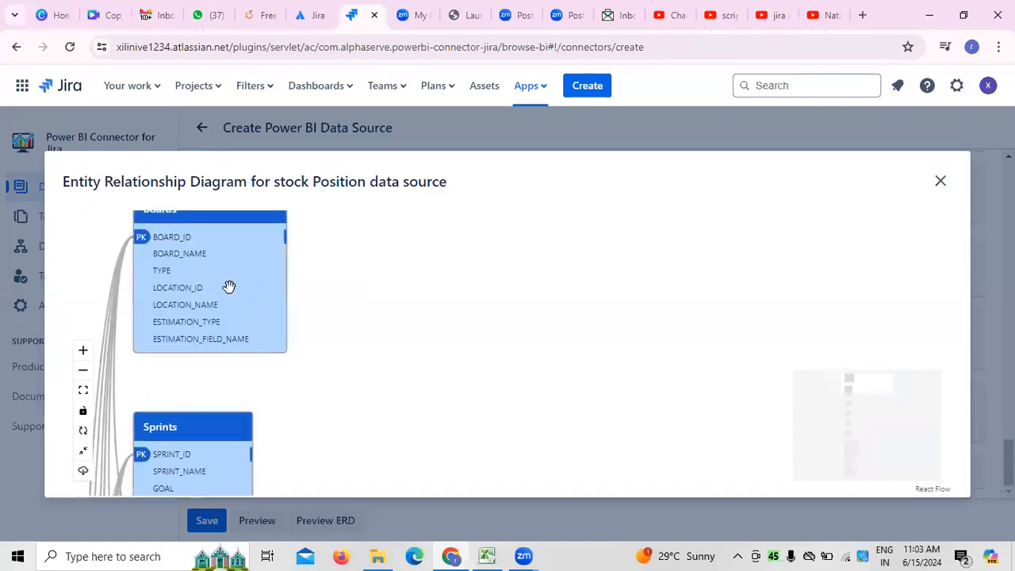
scroll(412, 380, down, 2)
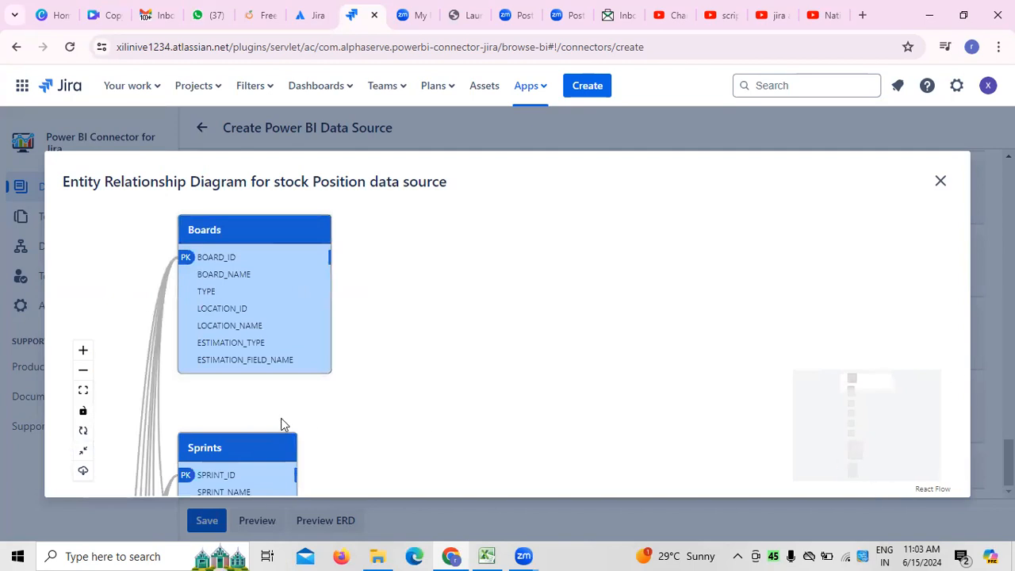
click(83, 390)
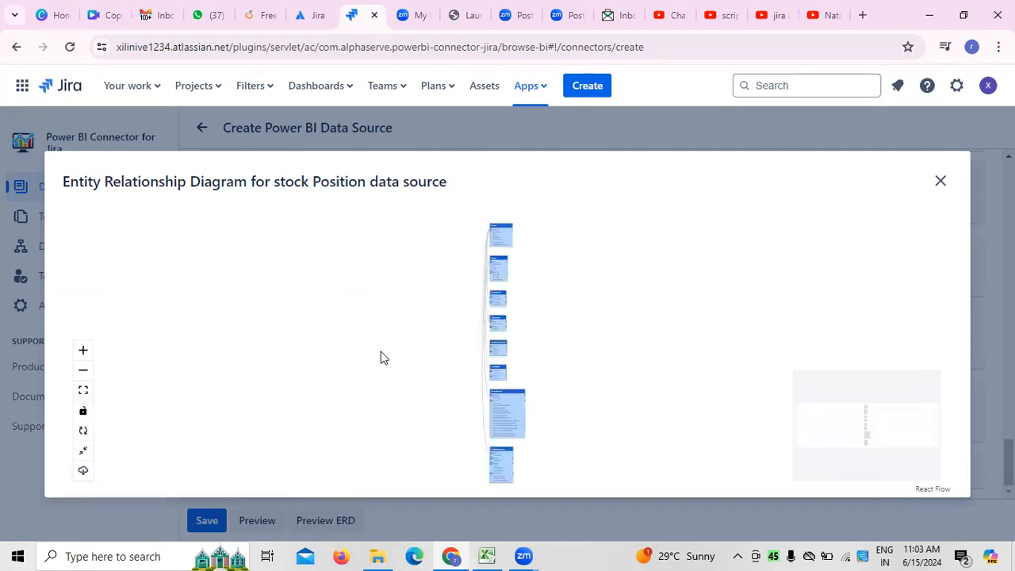
Step: Examine the BoardBacklogIssues and BoardIssues tables and their relationship lines up close in the entity relationship diagram
click(82, 353)
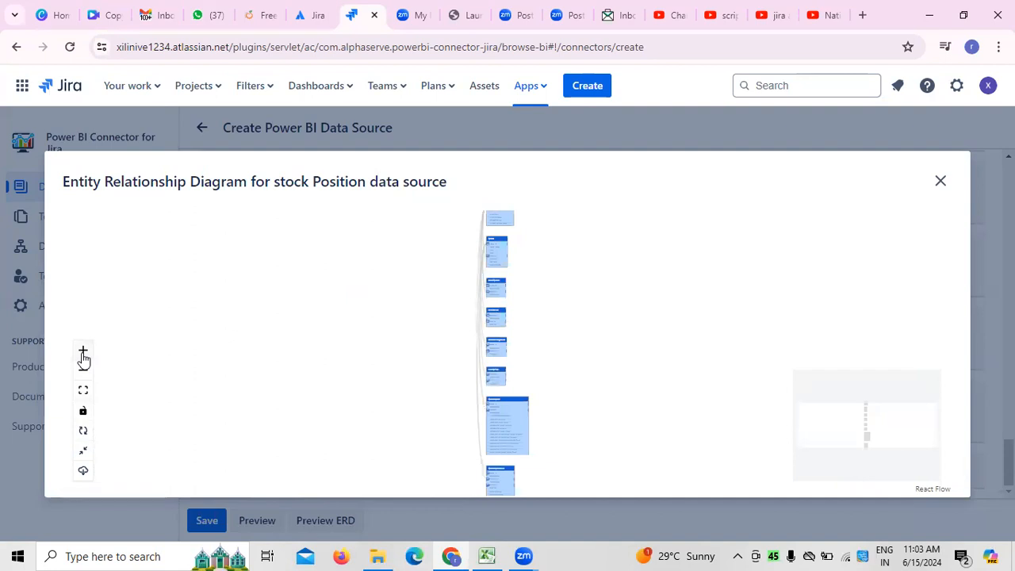
click(84, 354)
click(83, 357)
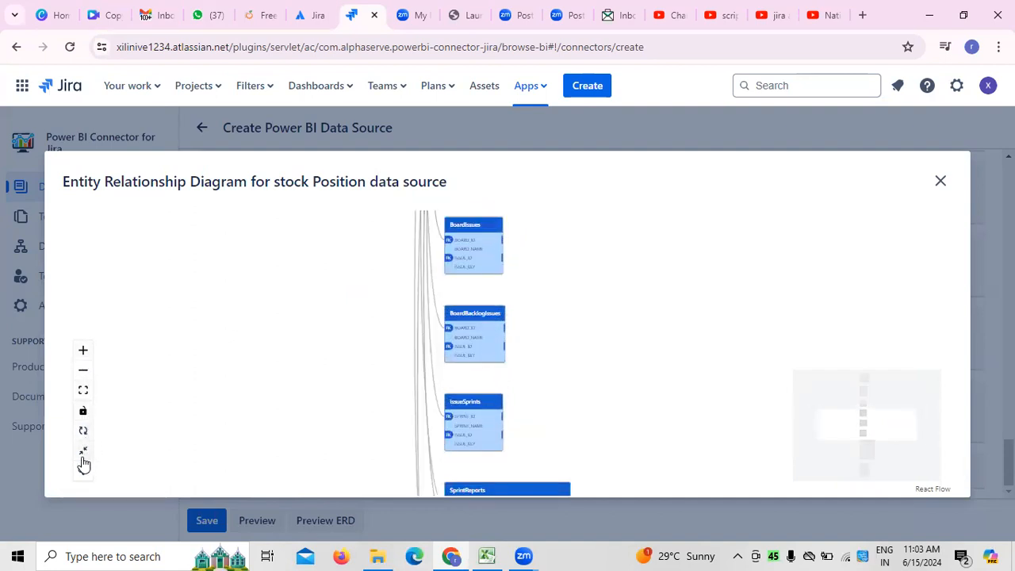
click(82, 352)
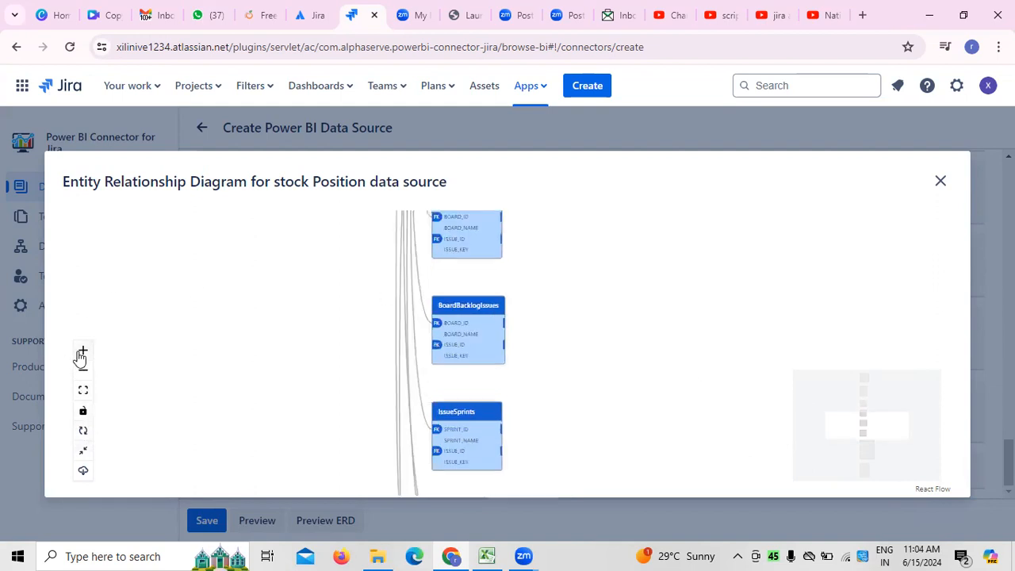
click(82, 351)
drag(482, 295, 455, 520)
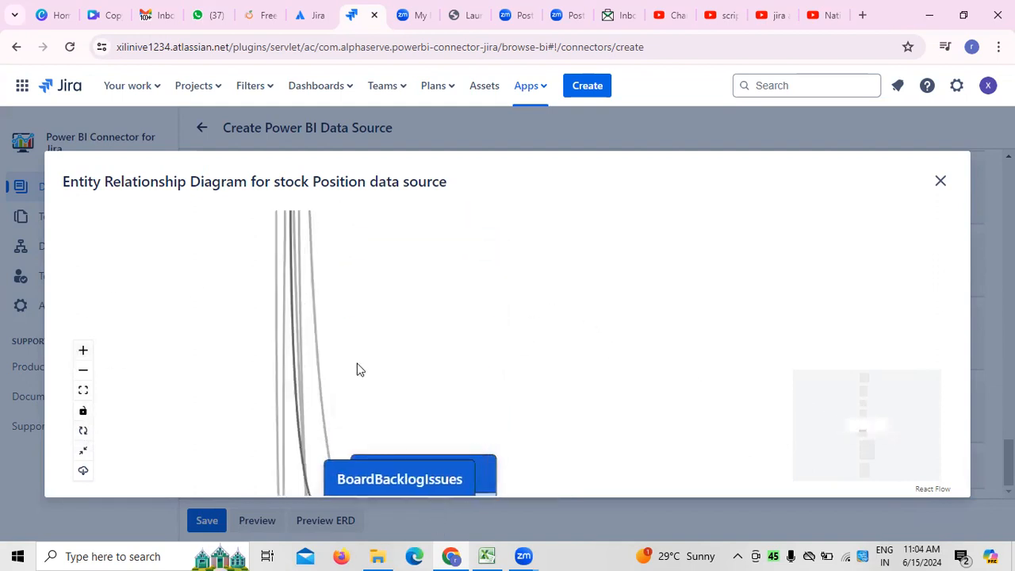
drag(319, 344, 237, 521)
drag(332, 263, 337, 325)
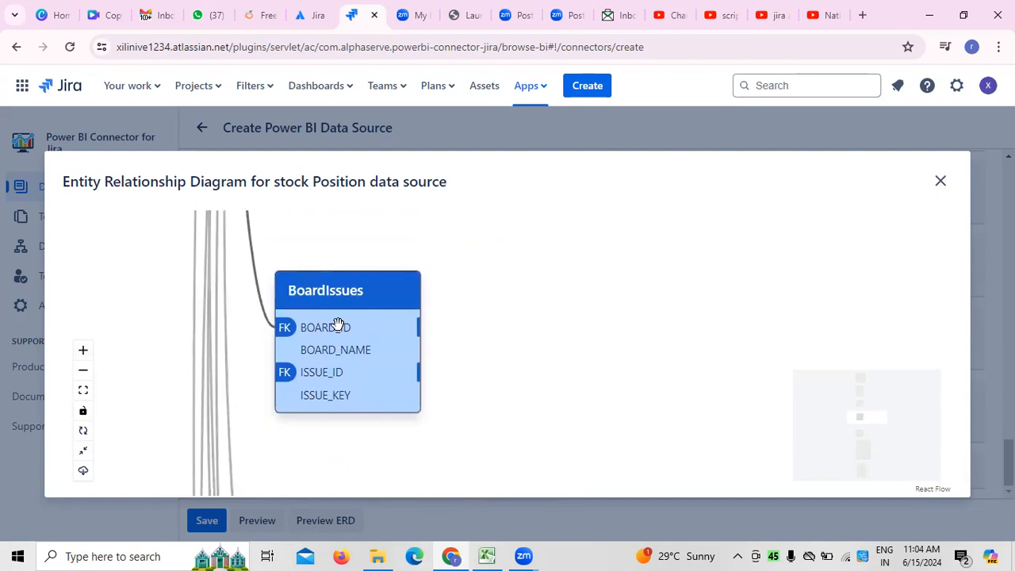